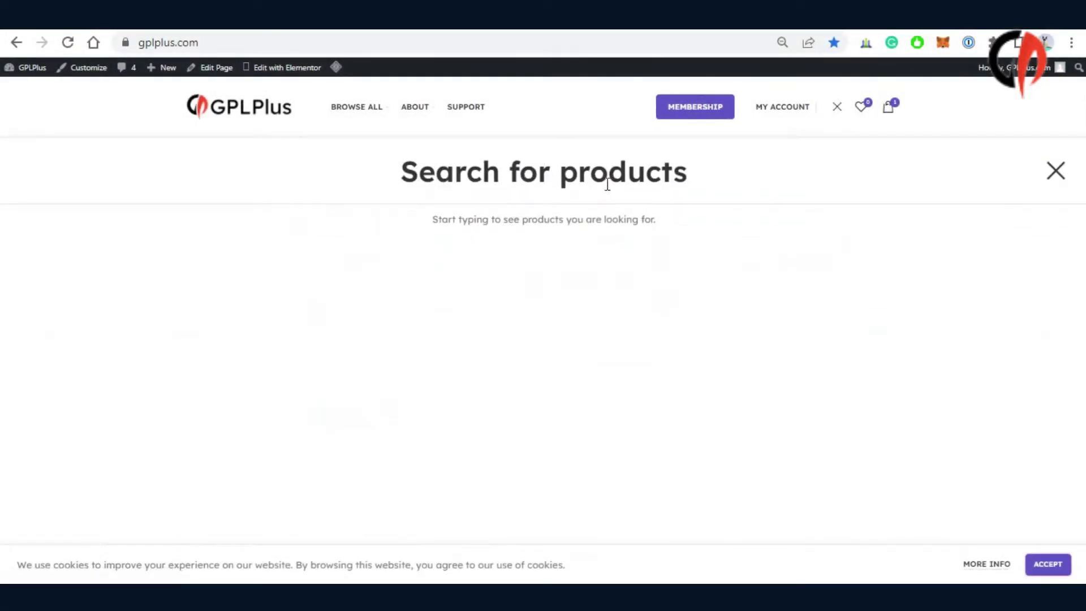
- Search GPLPlus for 'wordpress automatic' and download the WordPress Automatic Plugin 3.55.4 zip for free
type("wor")
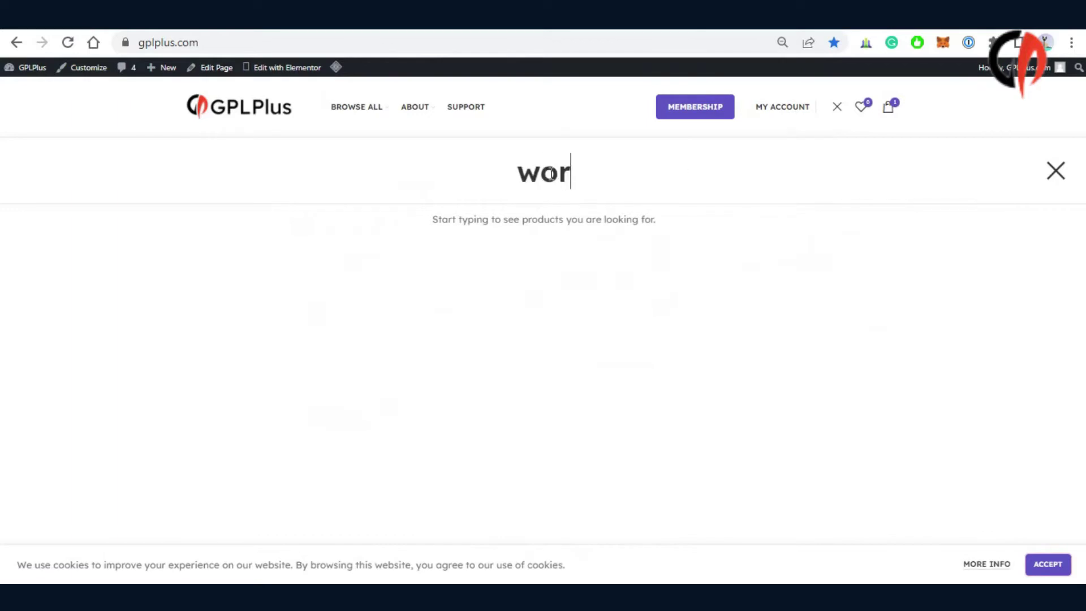
type("dpress automatic")
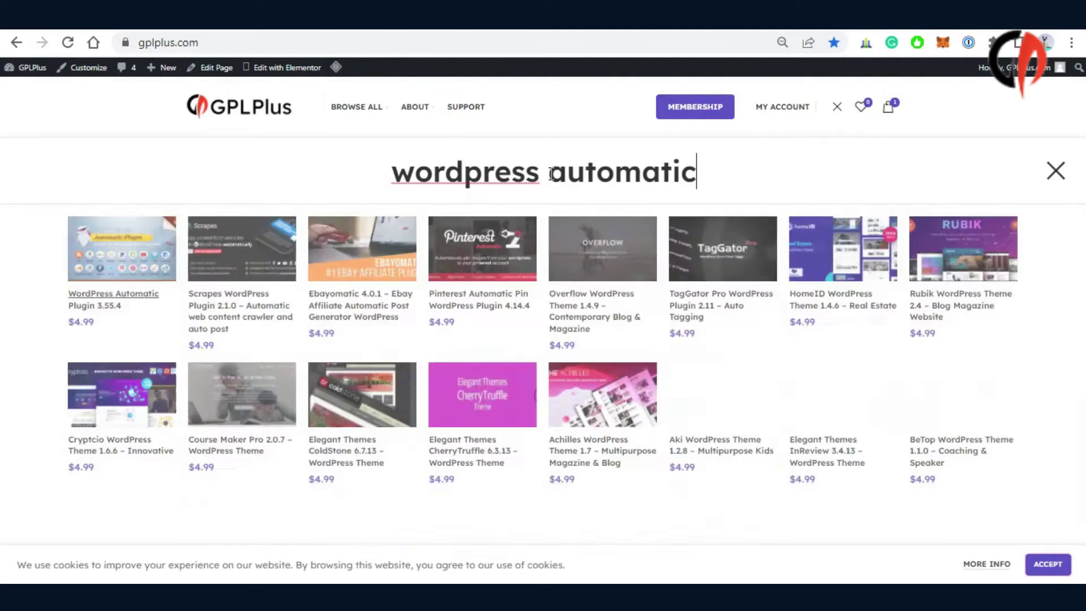
left_click(125, 251)
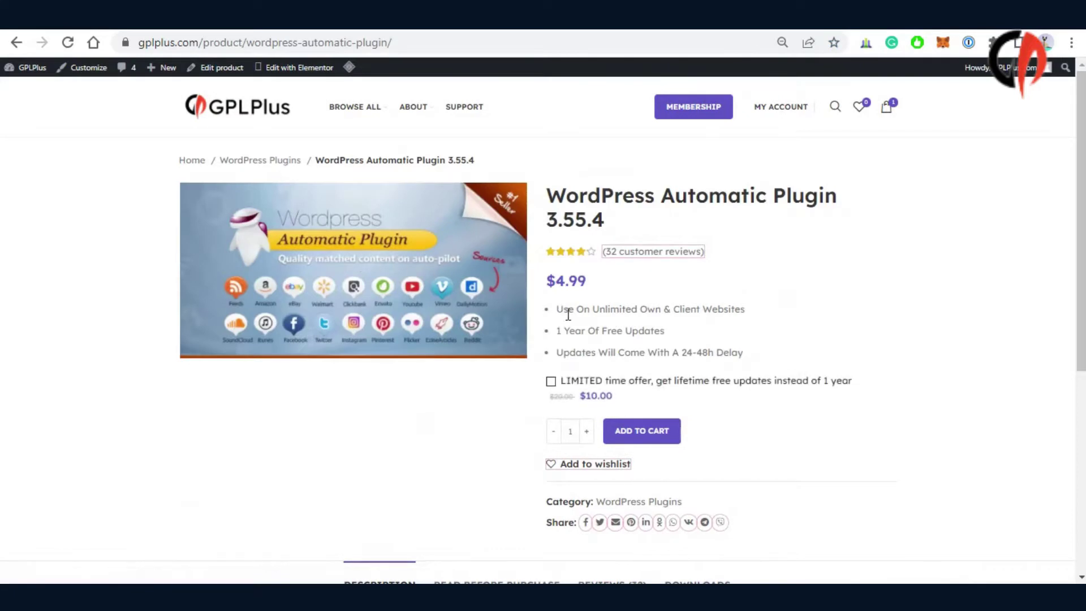
scroll(594, 327, "down", 4)
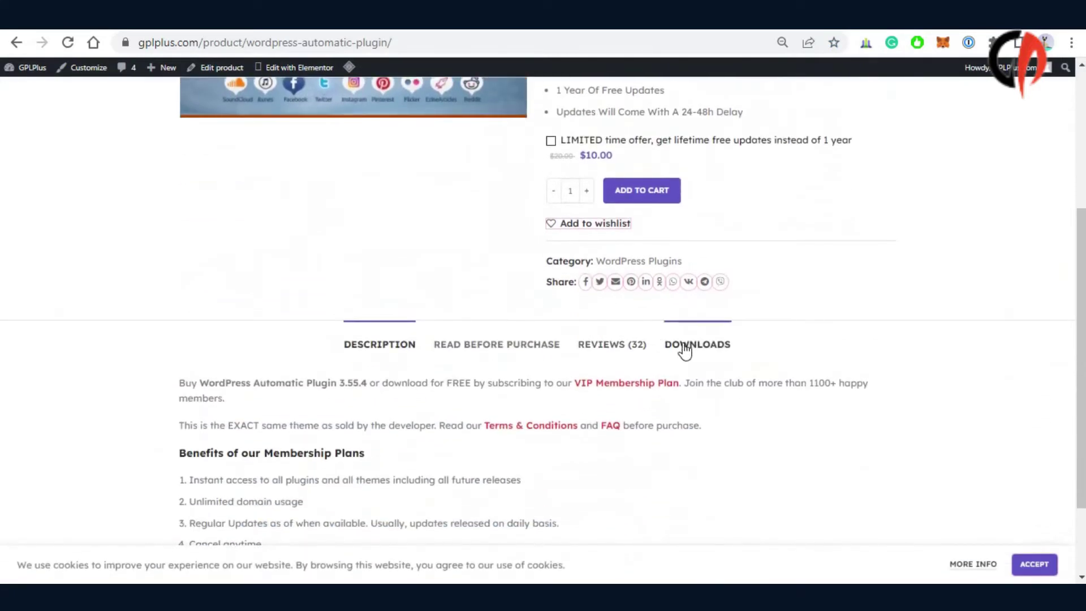
left_click(701, 351)
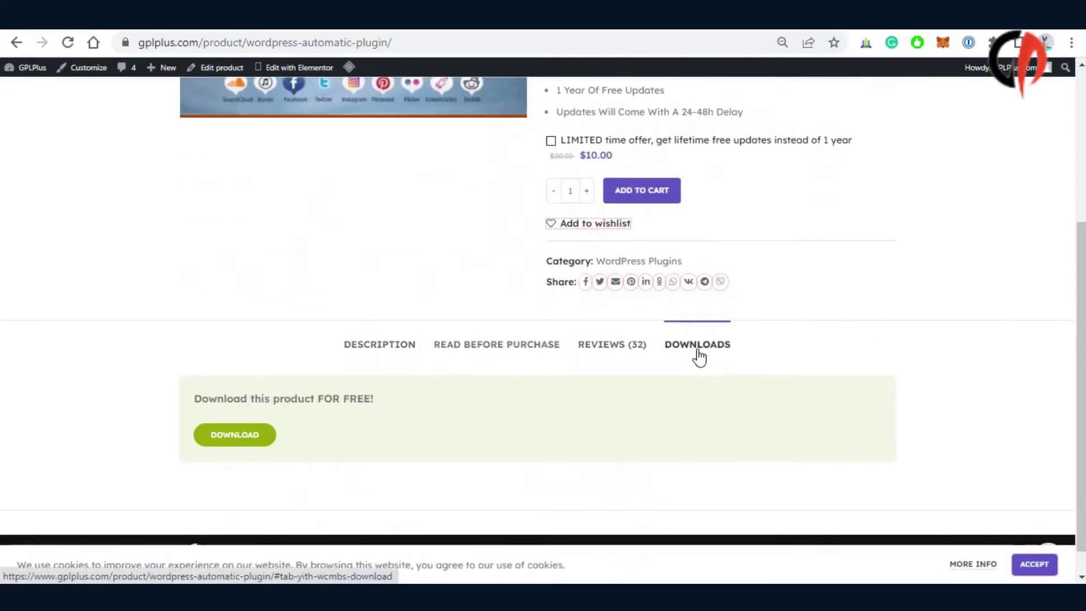
left_click(235, 435)
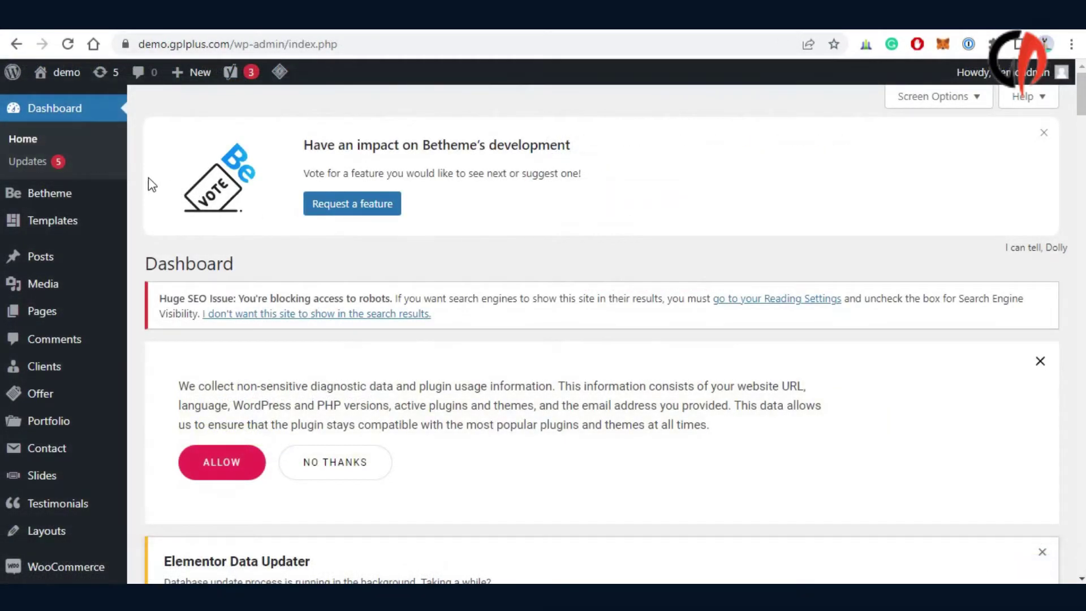
- Go to Plugins > Add New and bring up the Upload Plugin zip form
scroll(138, 176, "down", 10)
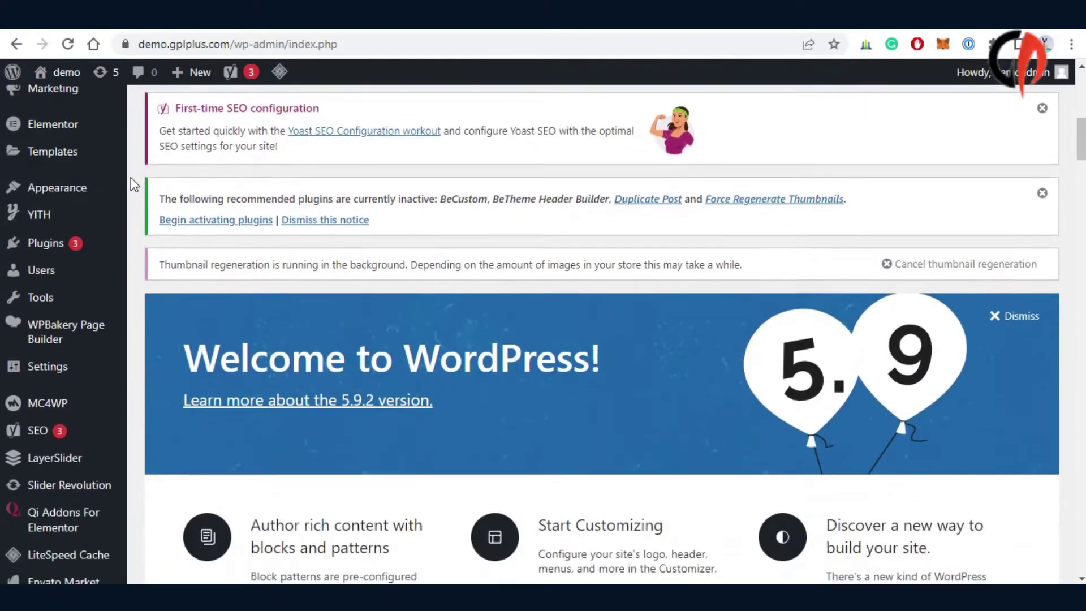
scroll(131, 177, "down", 1)
mouse_move(54, 195)
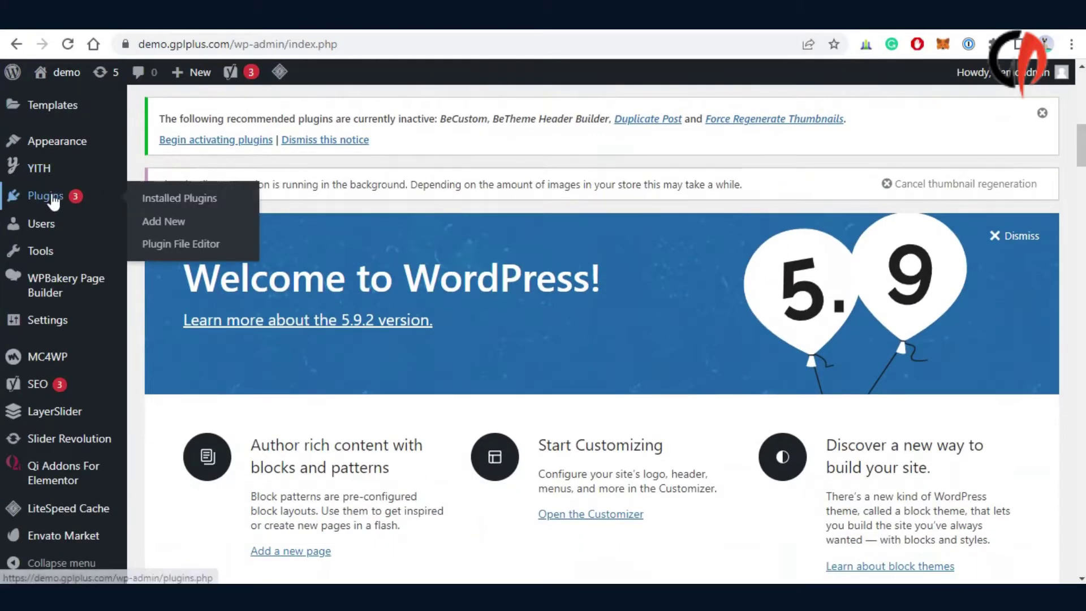
left_click(165, 226)
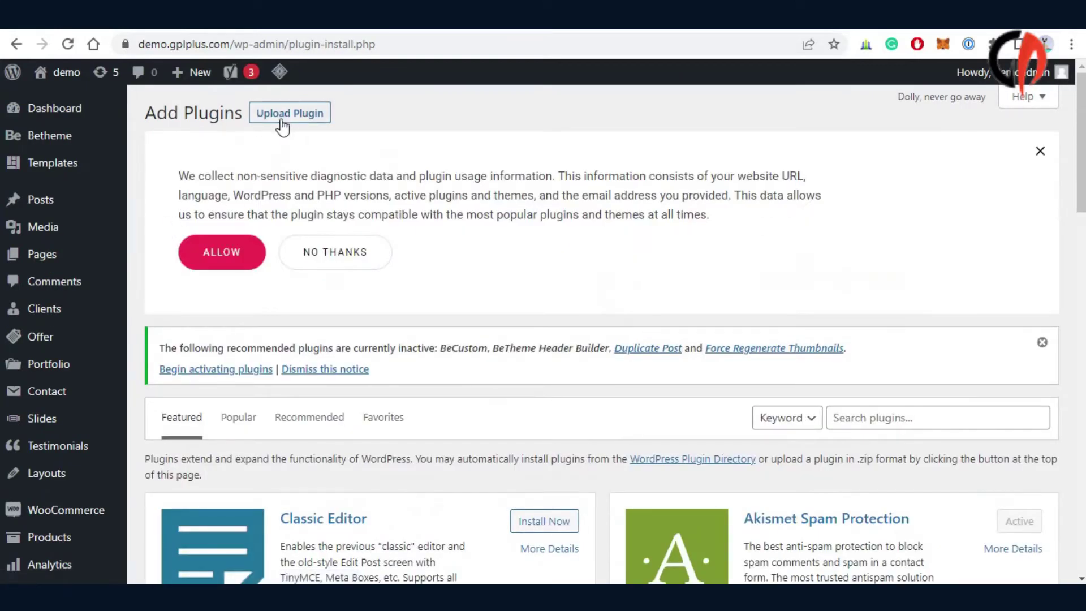
left_click(285, 120)
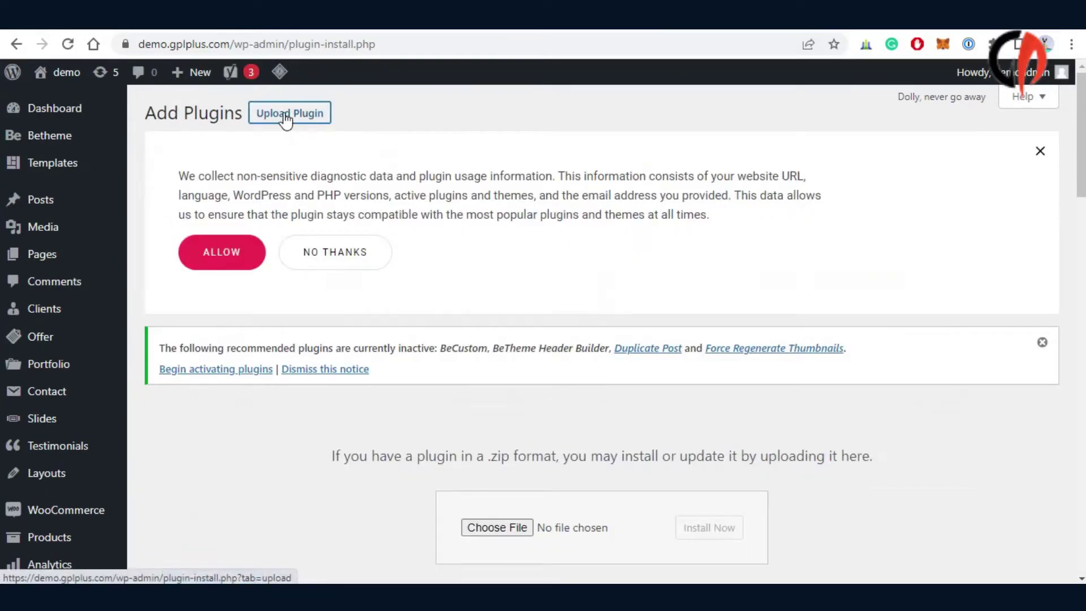
scroll(441, 266, "down", 4)
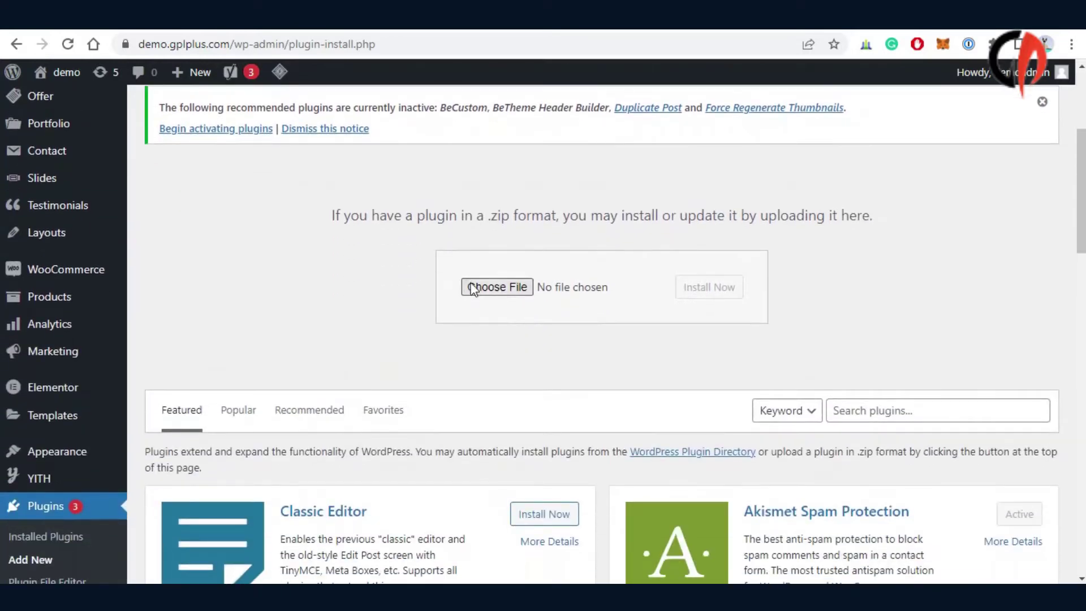
- Upload WordPress-Automatic-Plugin.zip from the Download folder and install it
left_click(499, 288)
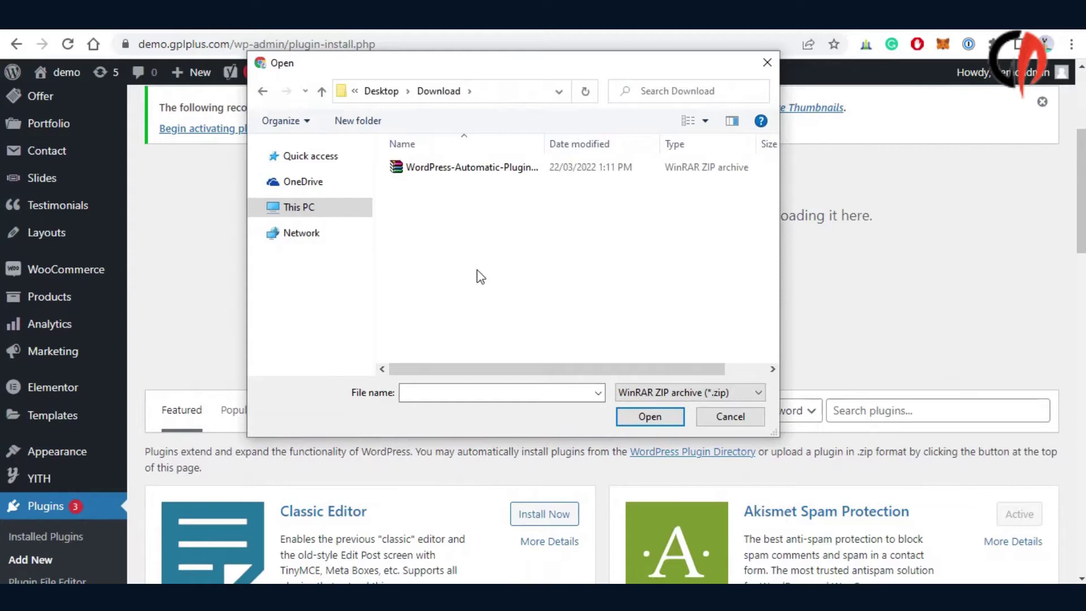
left_click(398, 167)
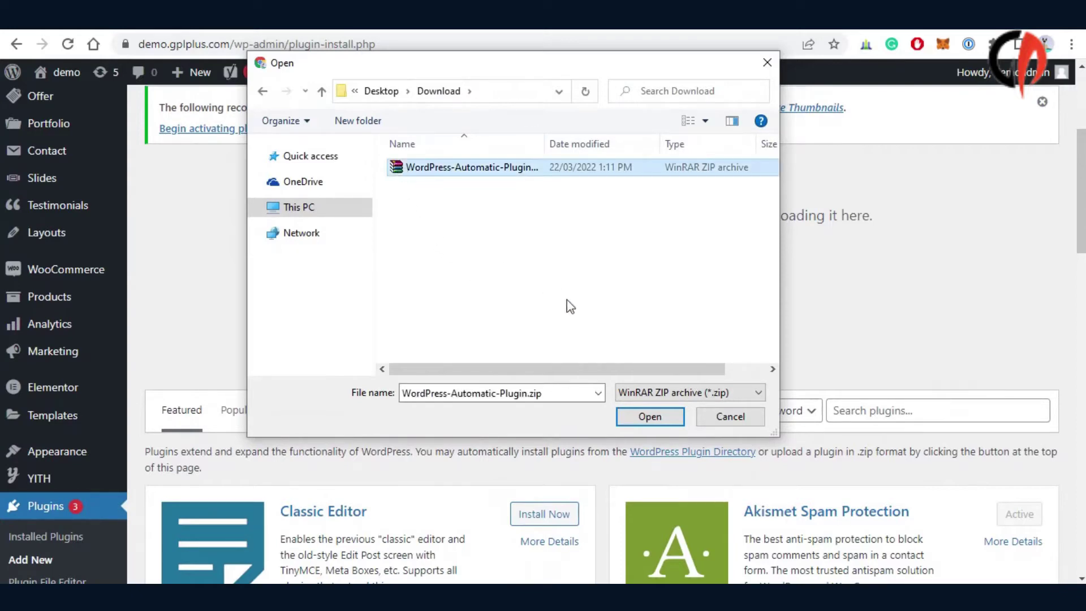
left_click(646, 417)
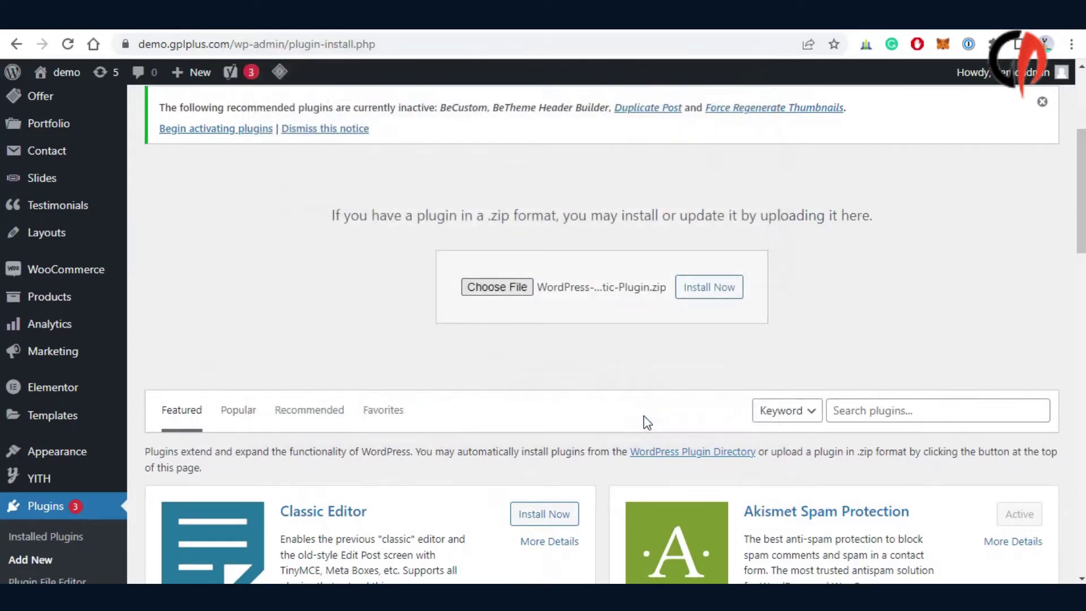
left_click(697, 288)
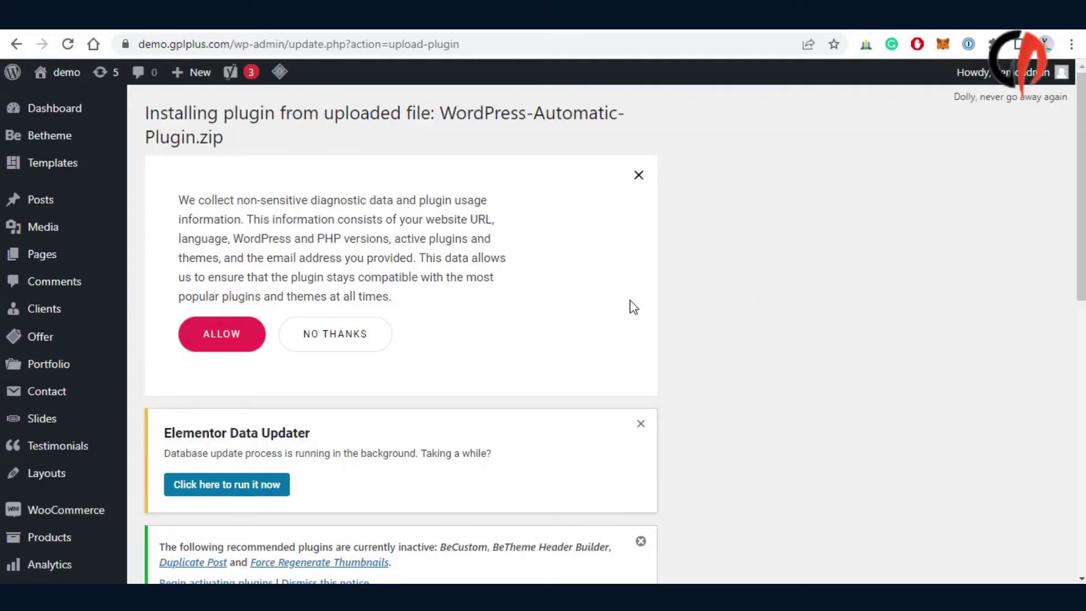
- Activate WordPress Automatic Plugin 3.55.4 and check its new Automatic sidebar menu
scroll(341, 441, "down", 5)
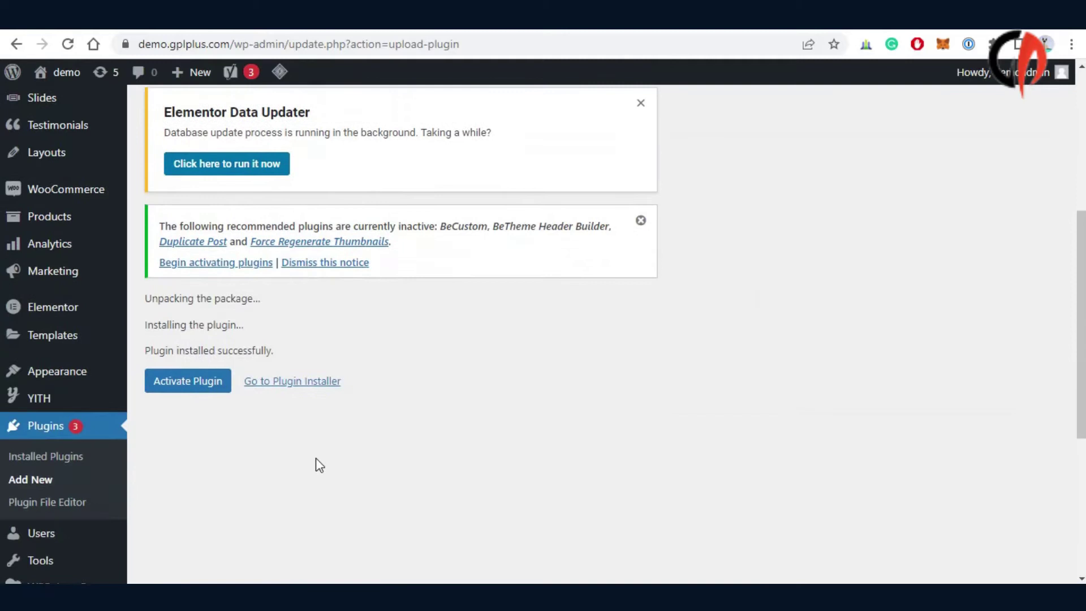
left_click(192, 384)
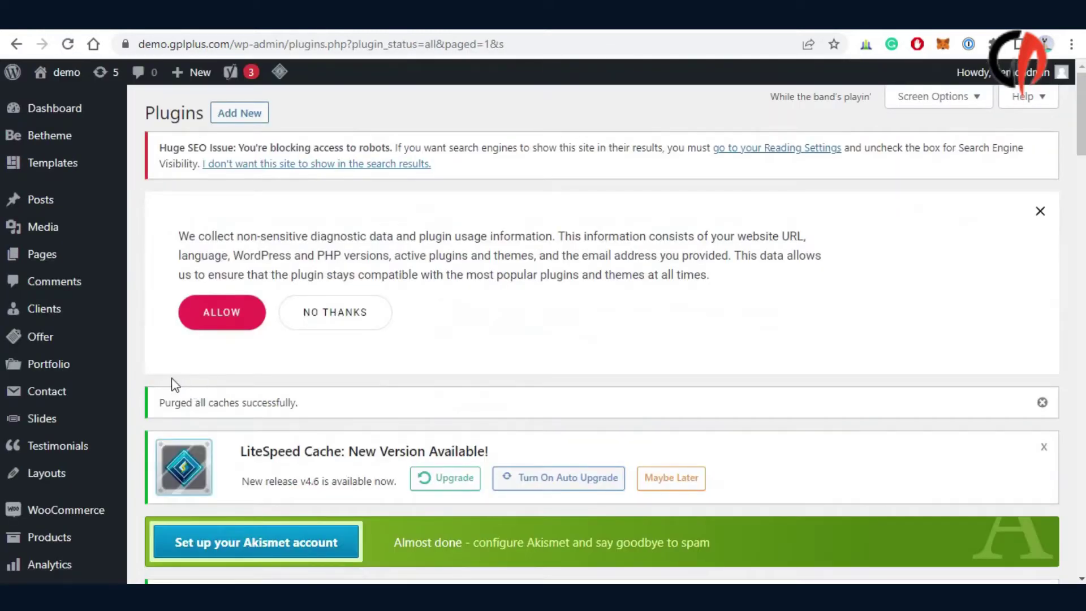
scroll(175, 385, "down", 15)
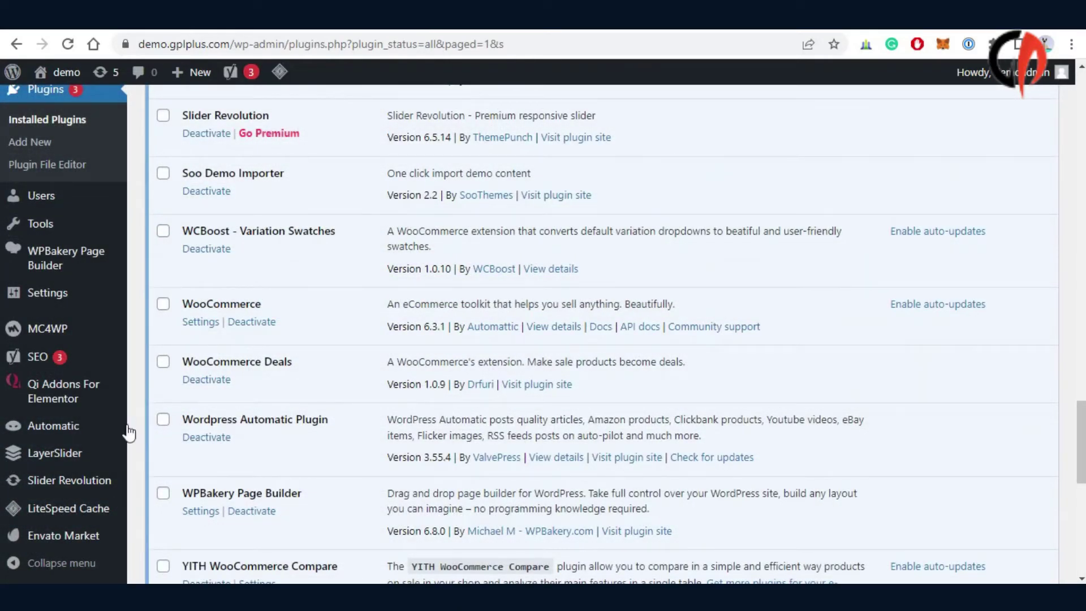
mouse_move(68, 437)
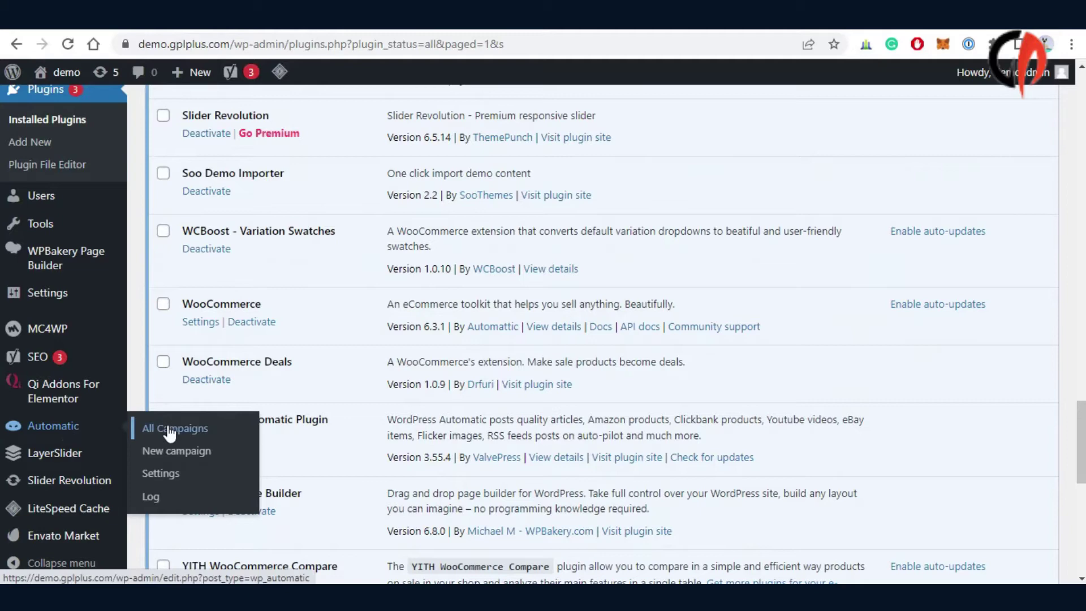
left_click(161, 474)
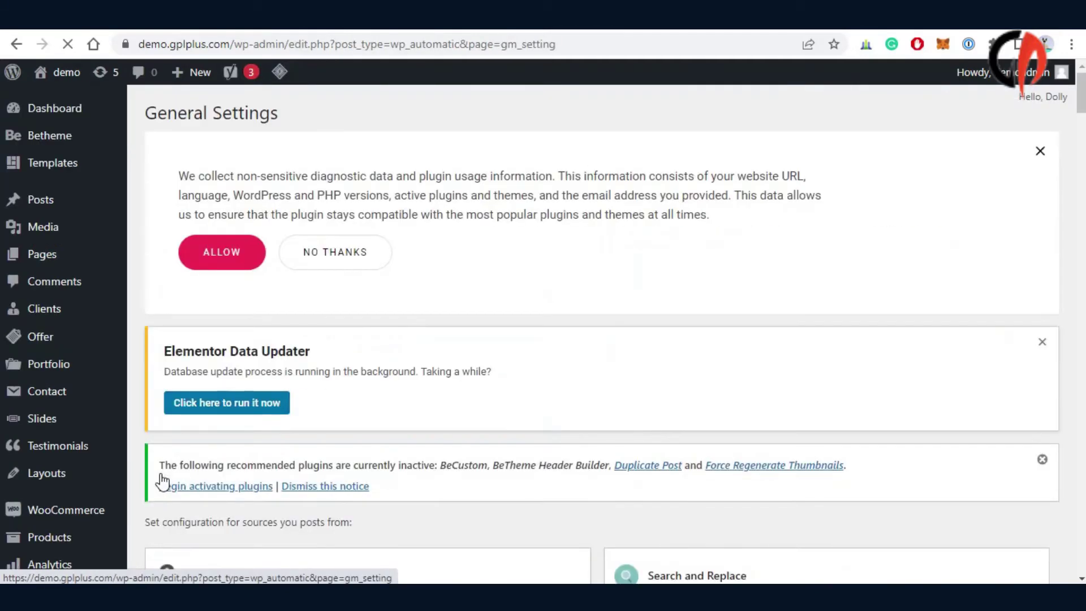
scroll(538, 311, "down", 5)
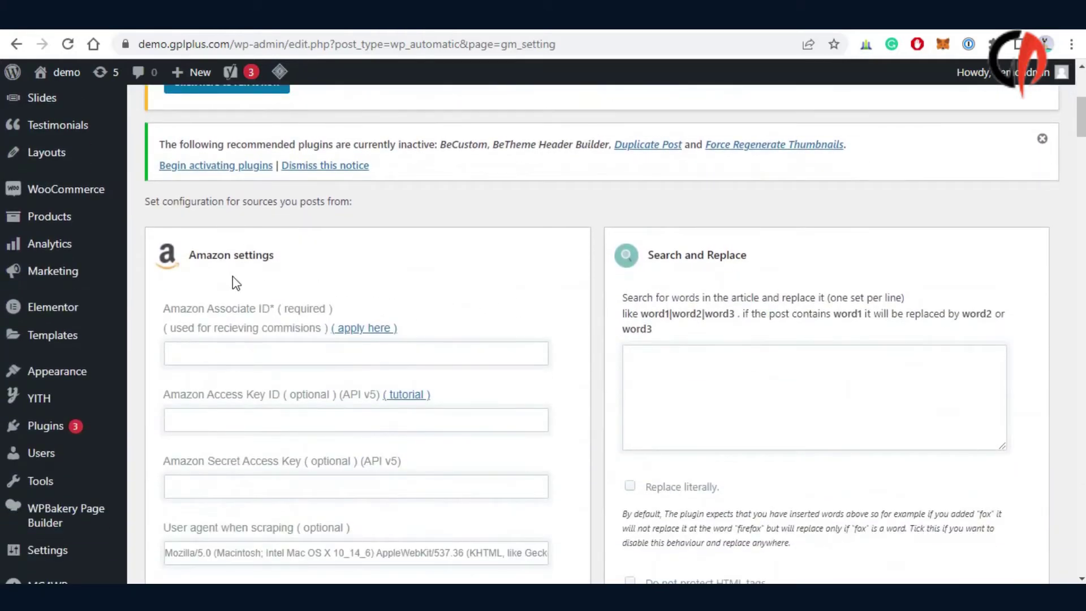
scroll(661, 283, "down", 5)
scroll(660, 278, "down", 3)
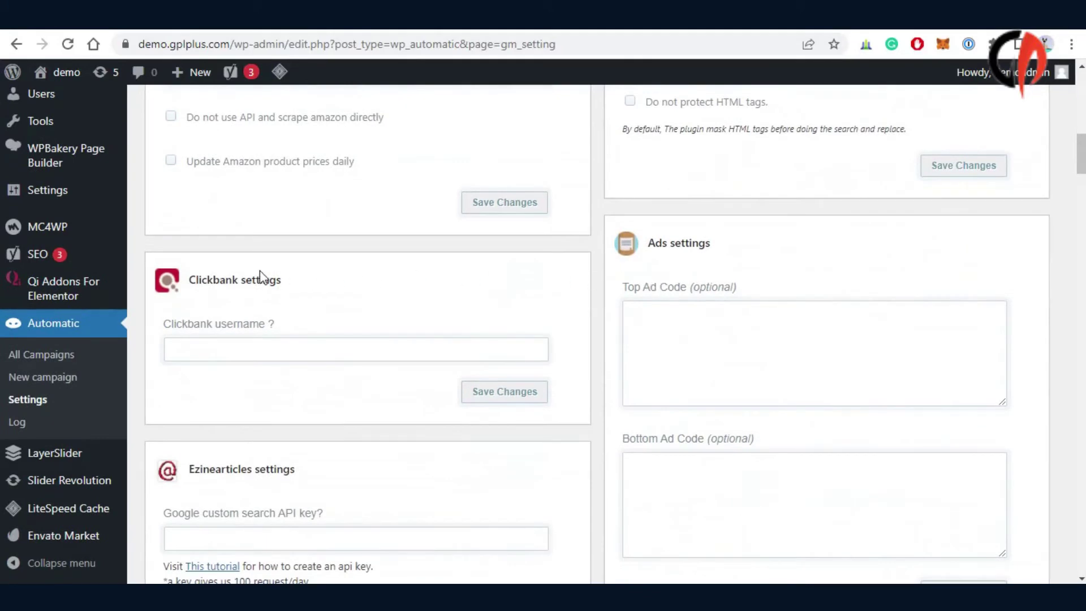
scroll(682, 286, "down", 7)
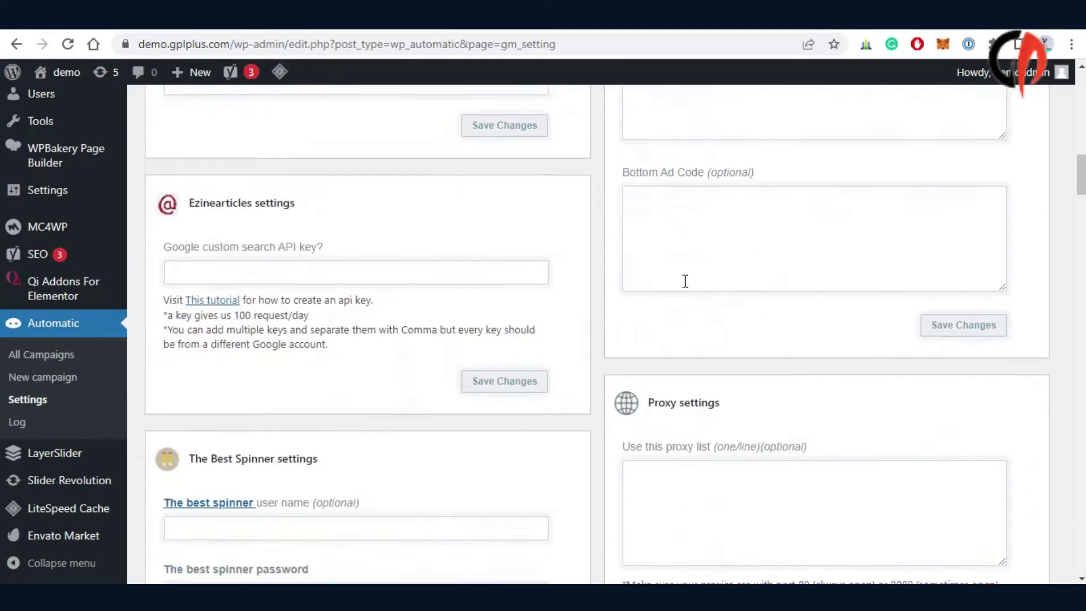
scroll(685, 289, "down", 6)
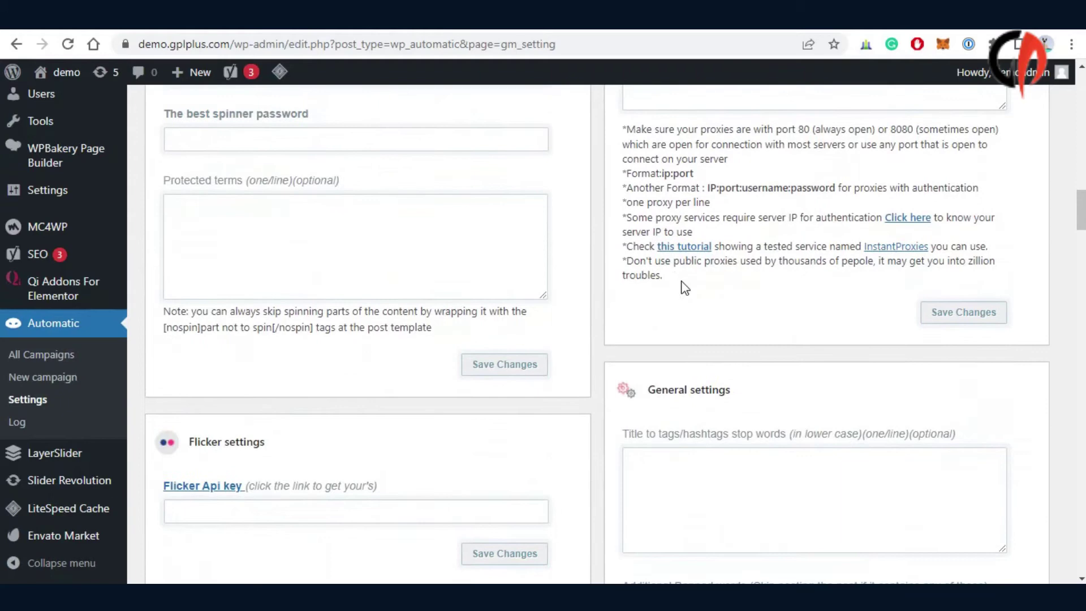
scroll(684, 289, "down", 6)
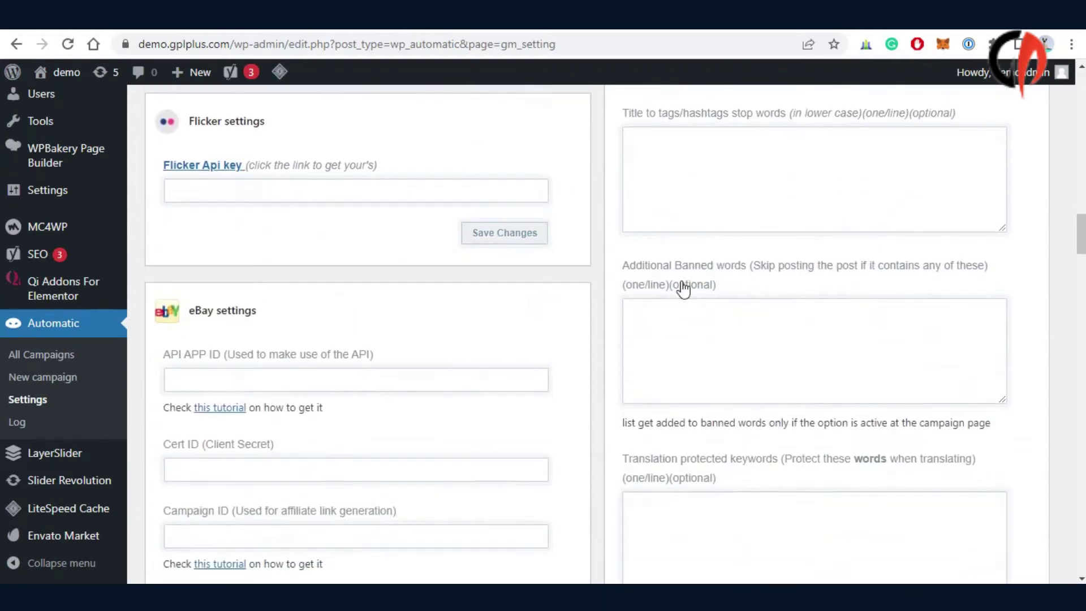
scroll(683, 287, "down", 5)
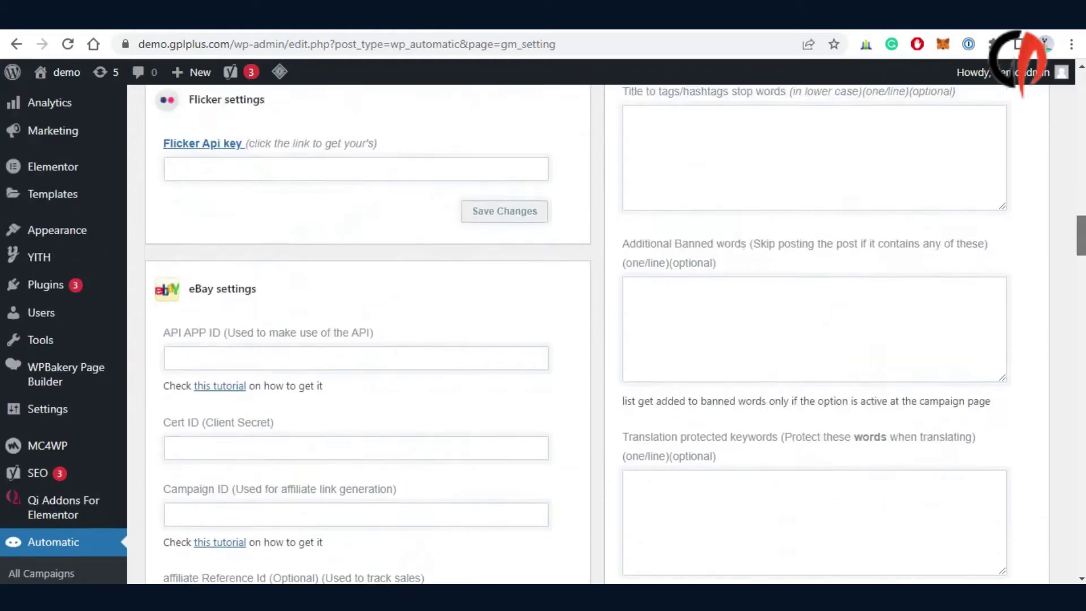
scroll(614, 333, "up", 20)
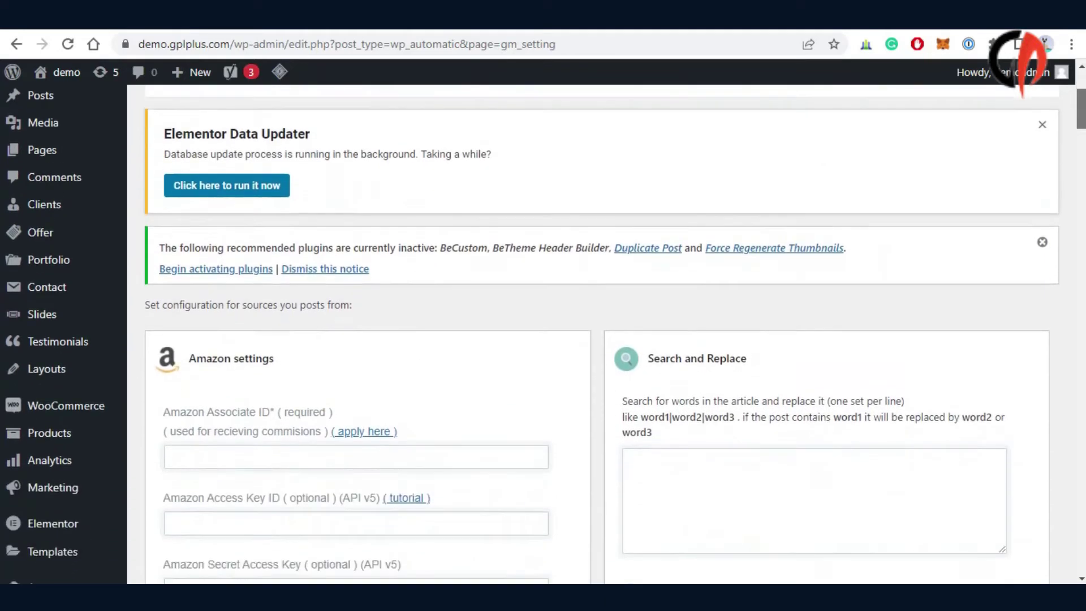
scroll(831, 150, "down", 2)
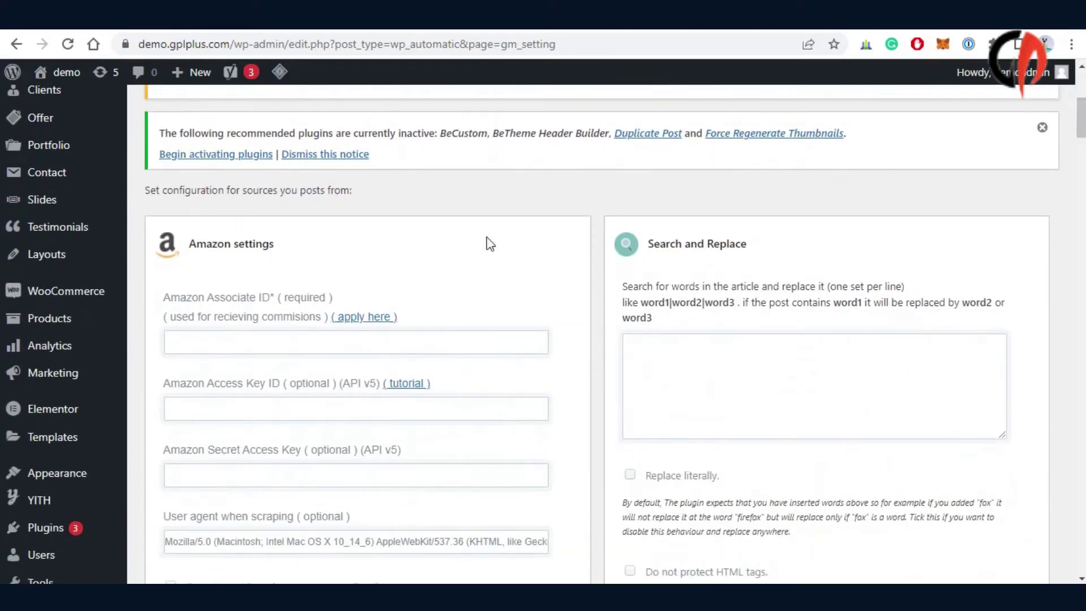
- Enter the Amazon Associate ID in the Automatic plugin's Amazon settings field
left_click(236, 344)
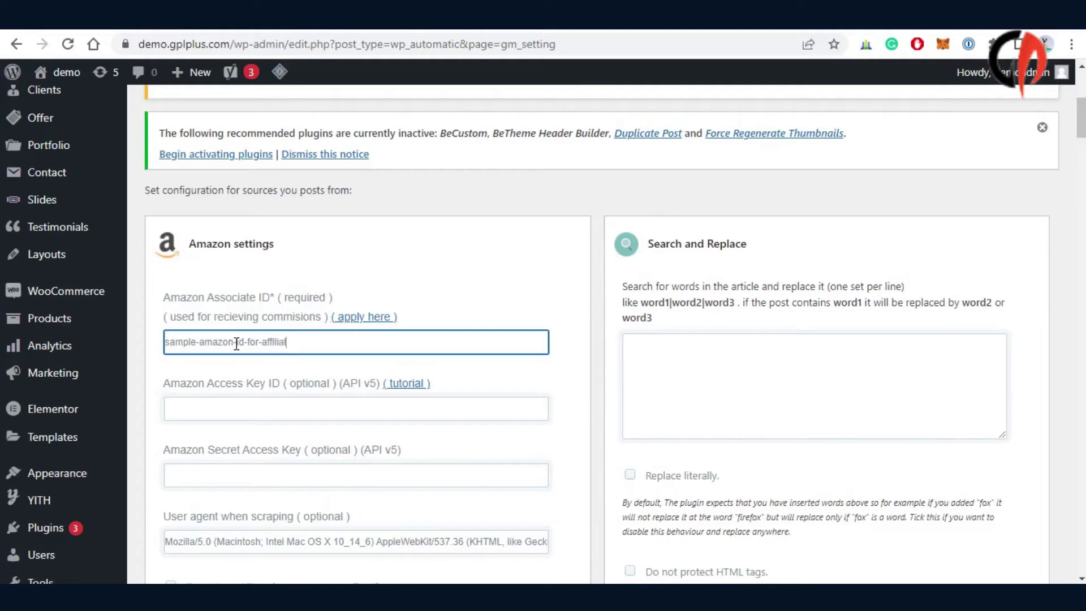
left_click_drag(294, 345, 159, 350)
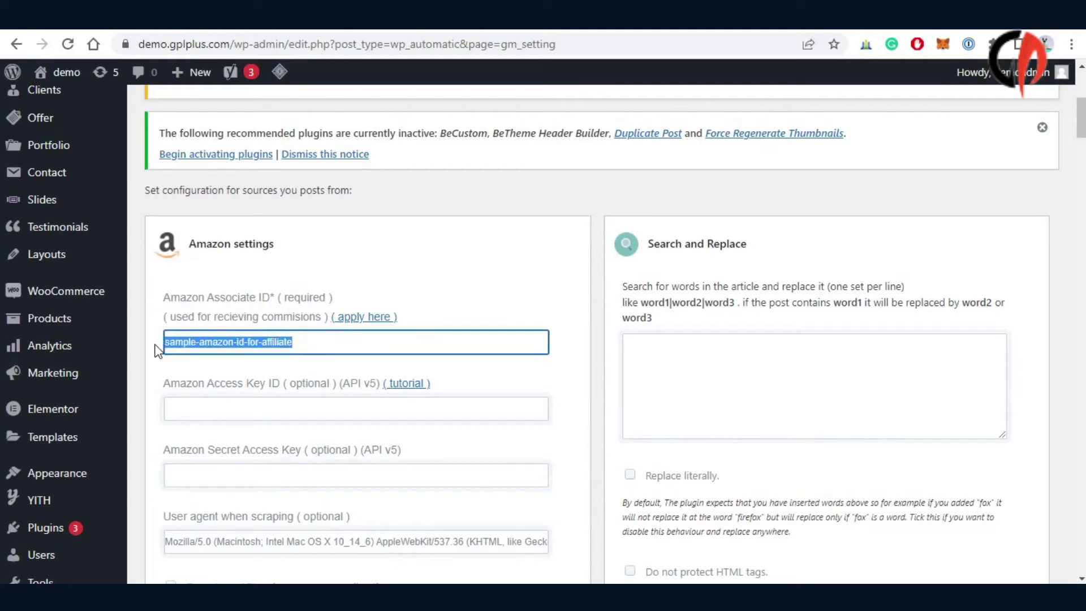
left_click(199, 341)
left_click(140, 347)
scroll(139, 347, "down", 8)
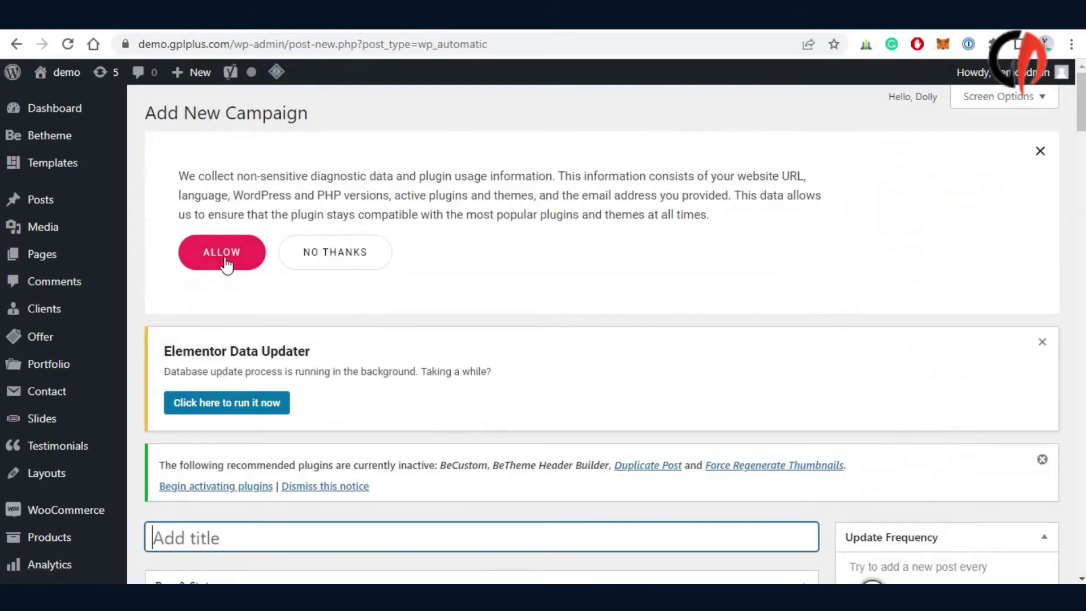
- Title the new campaign 'Amazon Affiliate' and set its Campaign Type to Amazon
scroll(233, 280, "down", 6)
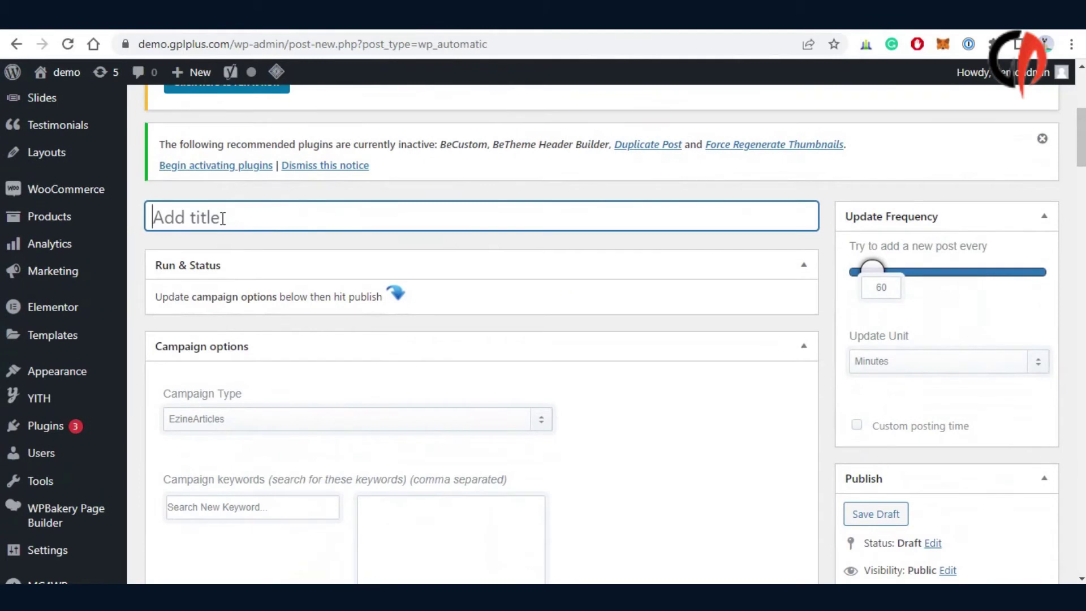
type("Amazon Affiliate")
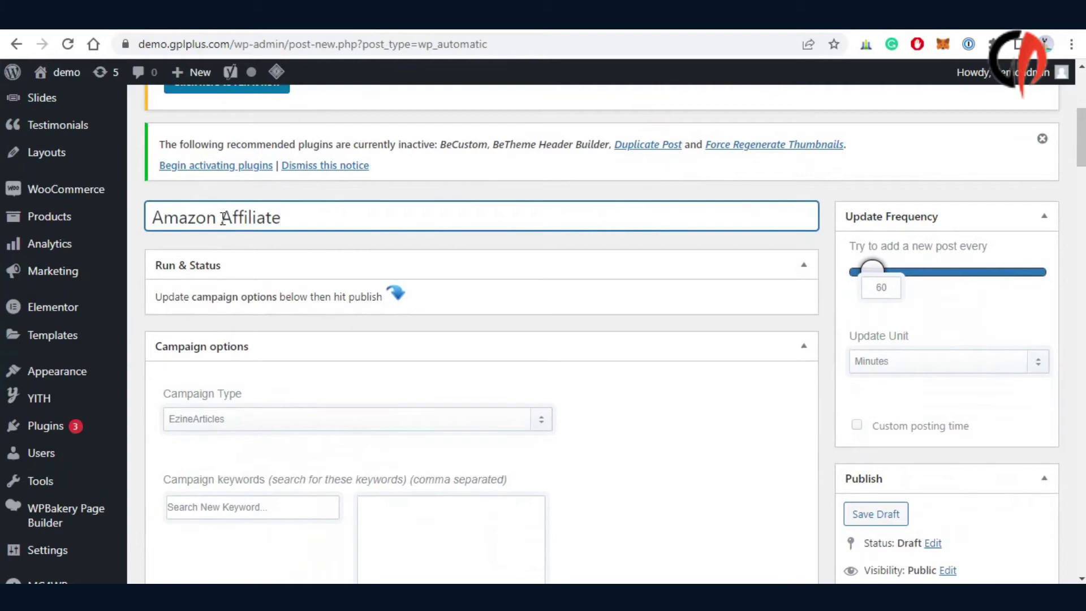
scroll(224, 218, "down", 1)
left_click(226, 339)
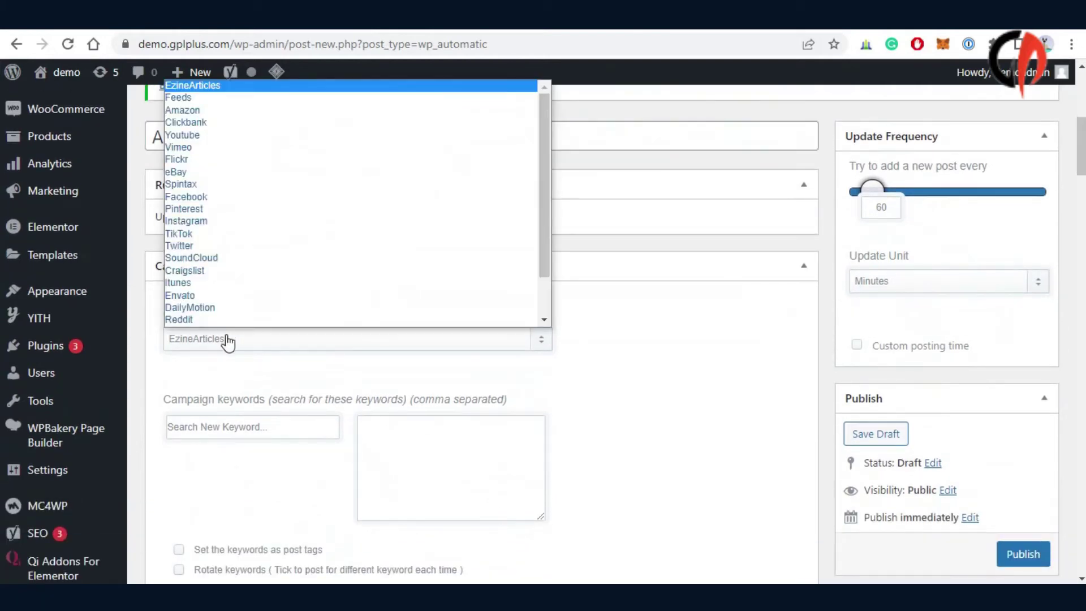
left_click(194, 112)
- Add Android as the campaign's search keyword
scroll(194, 135, "down", 2)
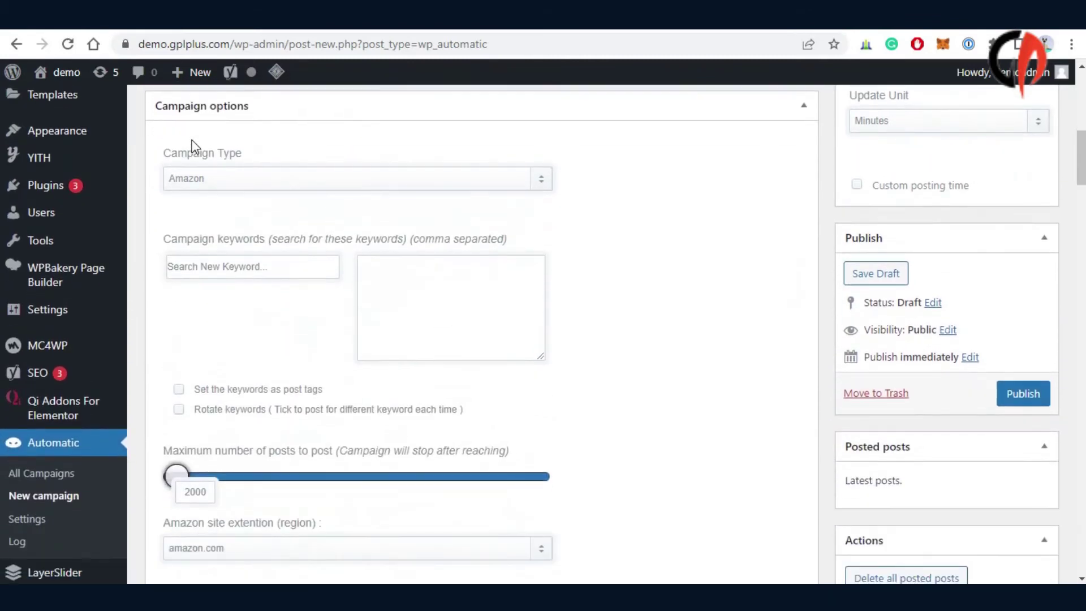
left_click(189, 264)
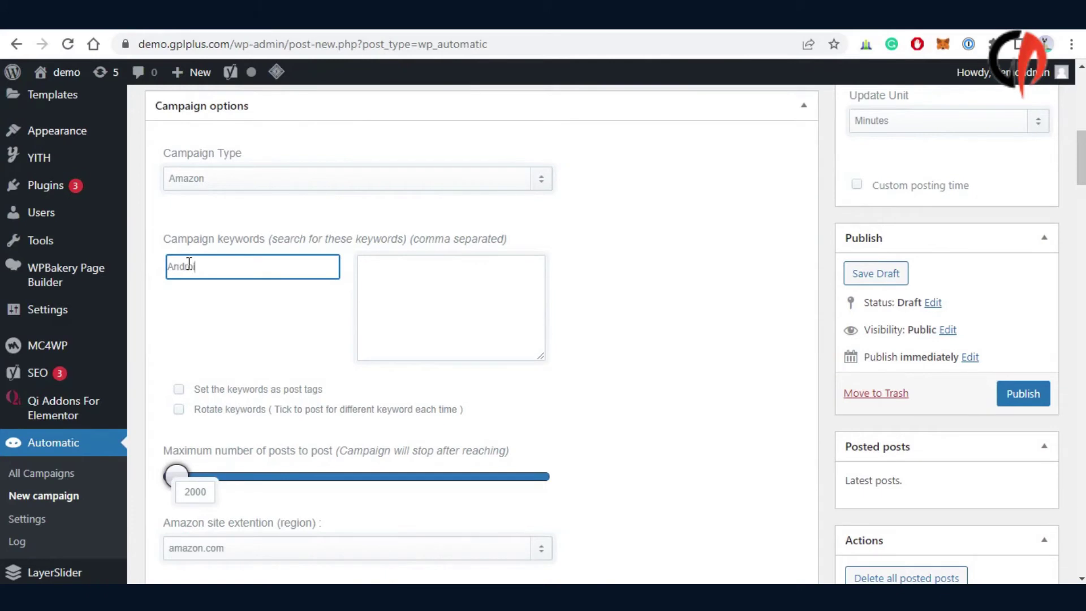
type("Android")
left_click(412, 276)
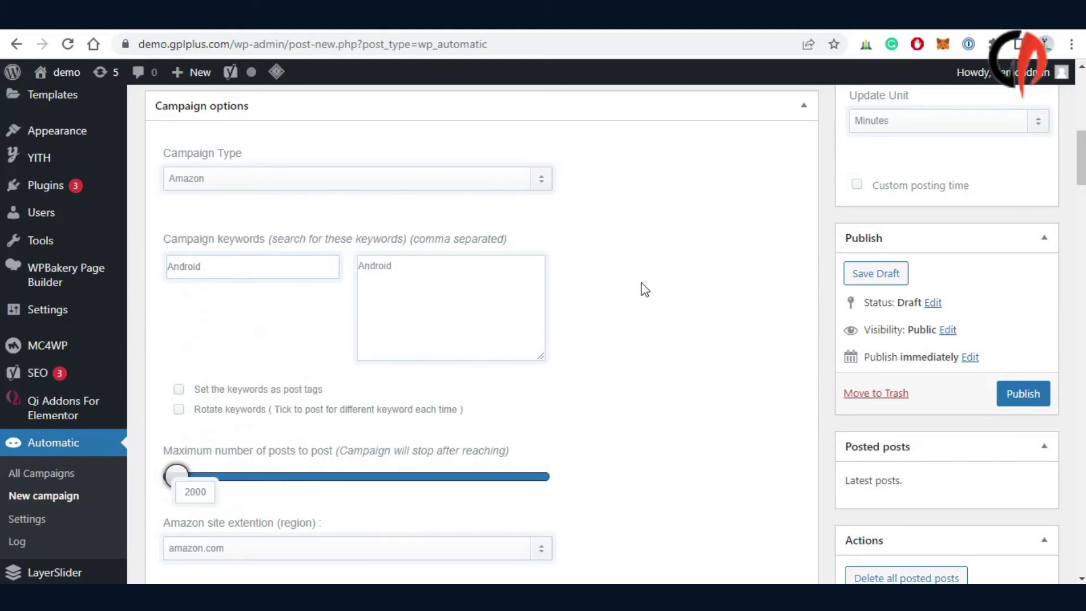
- Set the Update Frequency to 55 minutes and publish the Amazon Affiliate campaign
scroll(655, 289, "up", 3)
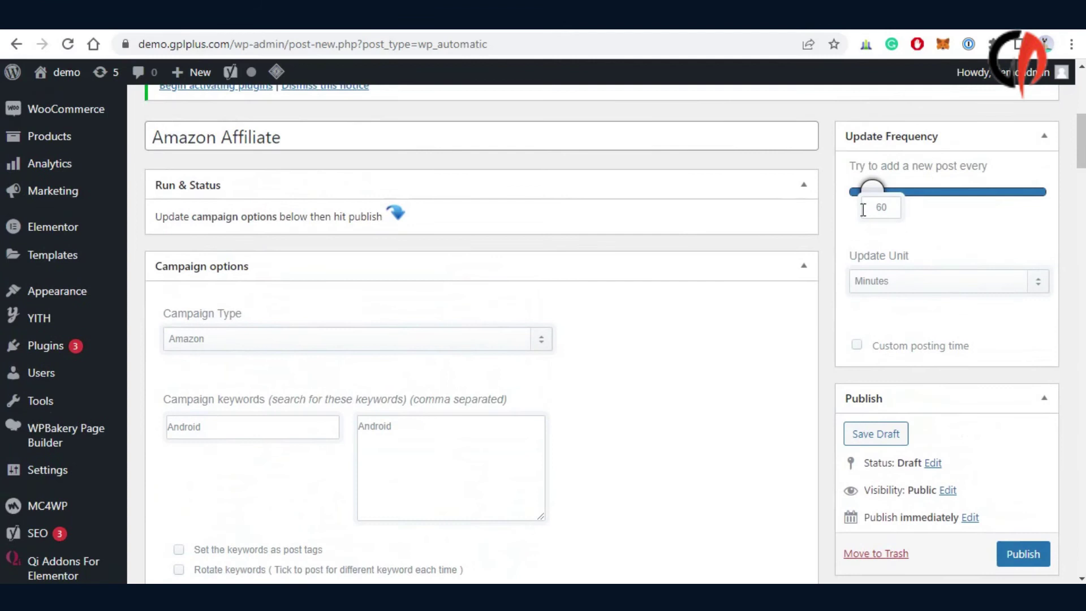
mouse_move(872, 193)
left_mouse_down()
mouse_move(972, 192)
mouse_move(871, 191)
left_mouse_up()
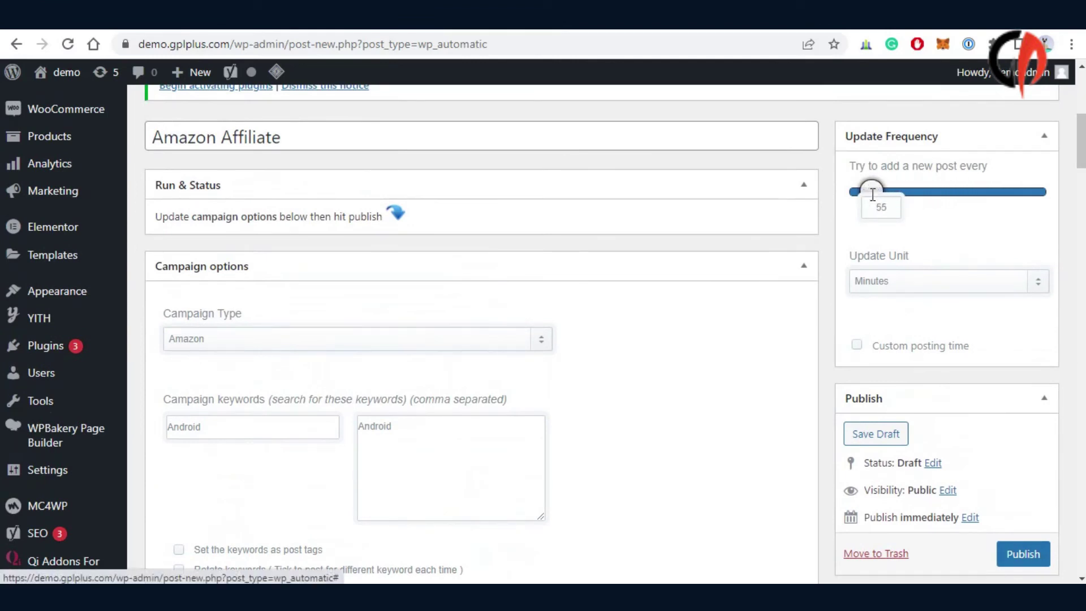
scroll(891, 297, "down", 4)
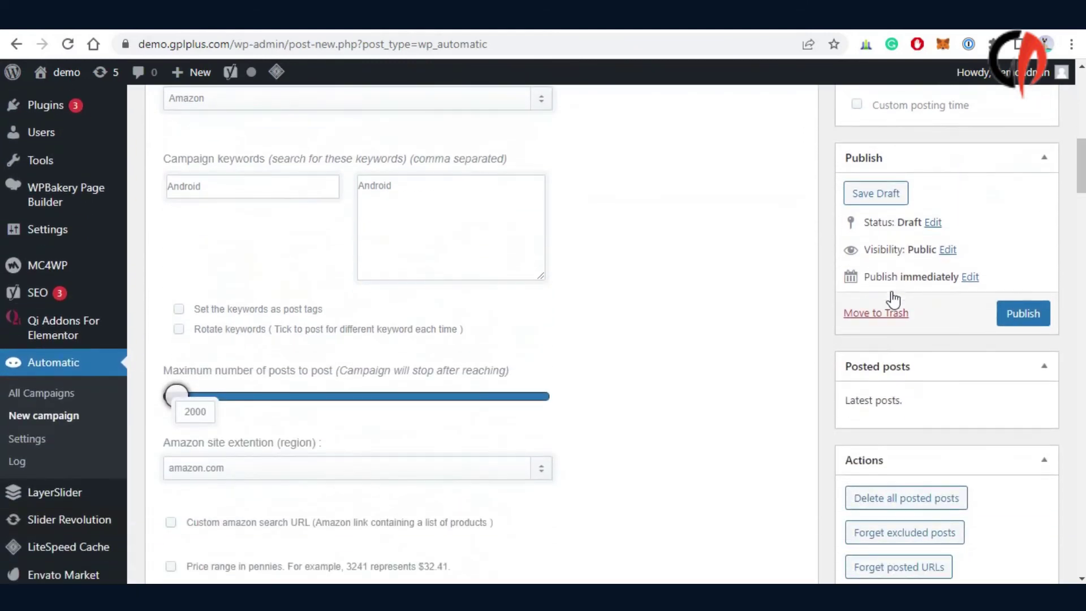
left_click(1023, 320)
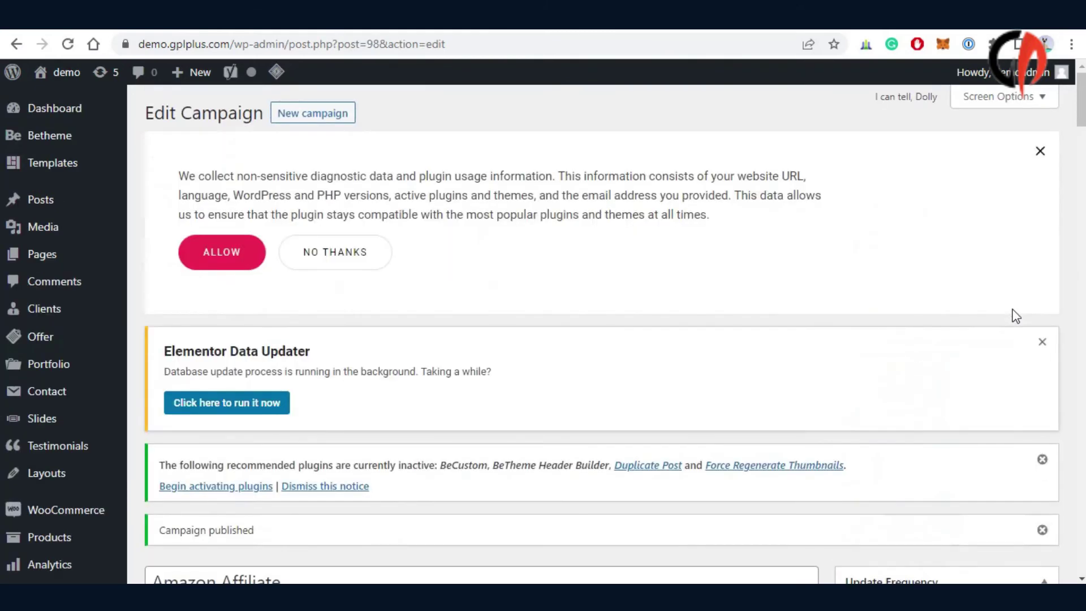
- Run the Amazon Affiliate campaign and open its first post, the Ulefone Note 6 phone
scroll(399, 365, "down", 5)
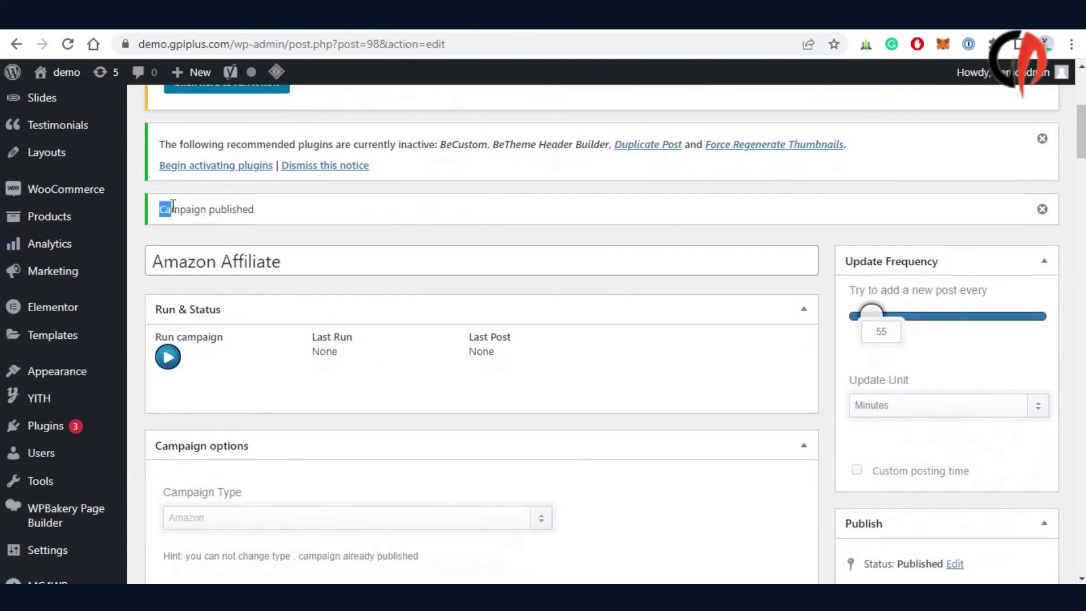
left_click_drag(167, 205, 278, 213)
left_click(305, 212)
left_click(167, 357)
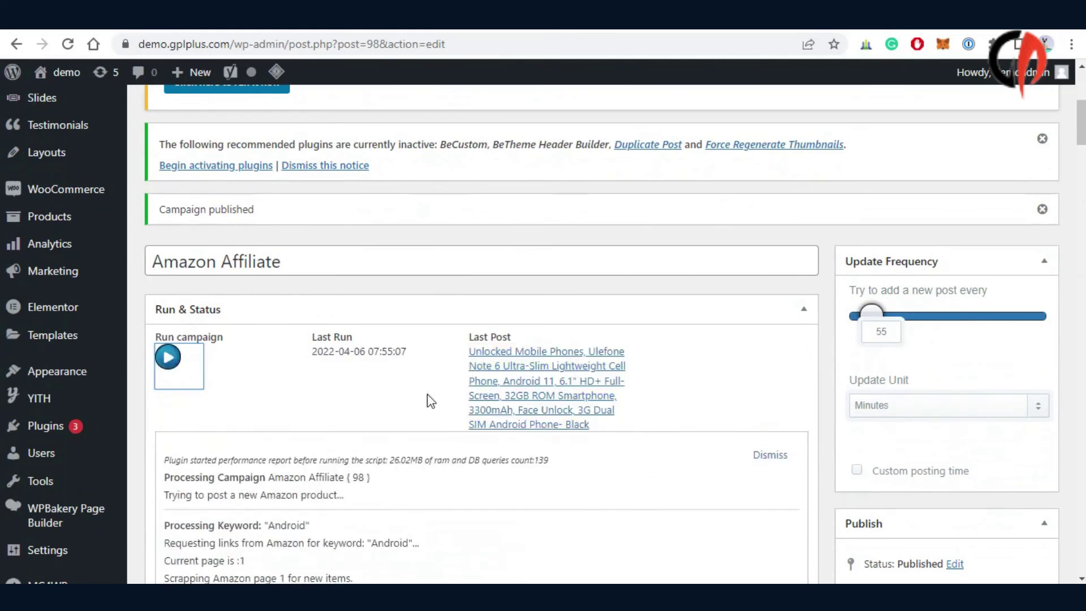
left_click(519, 359)
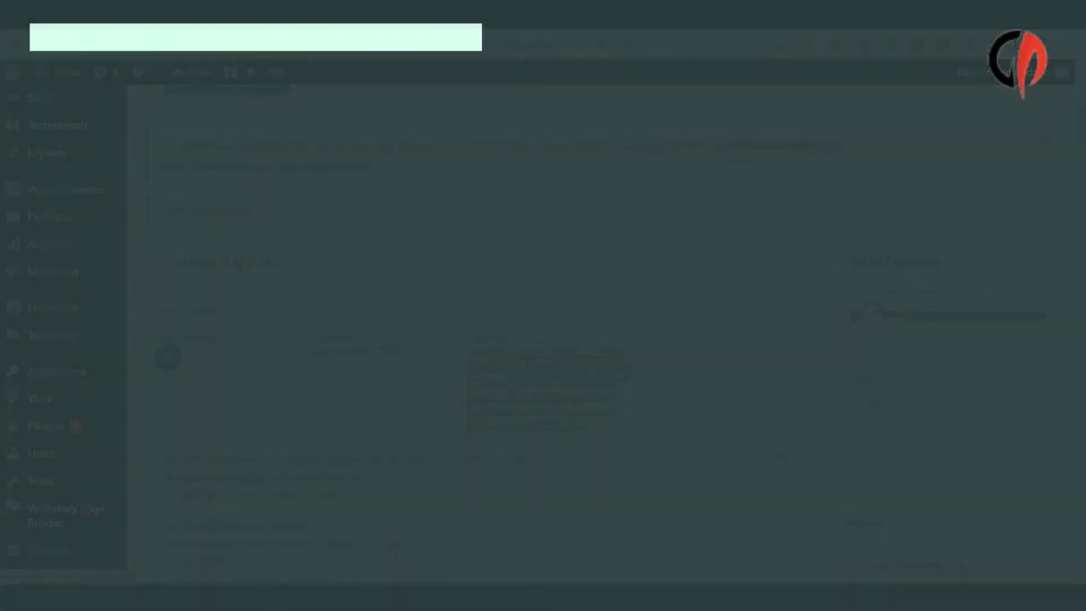